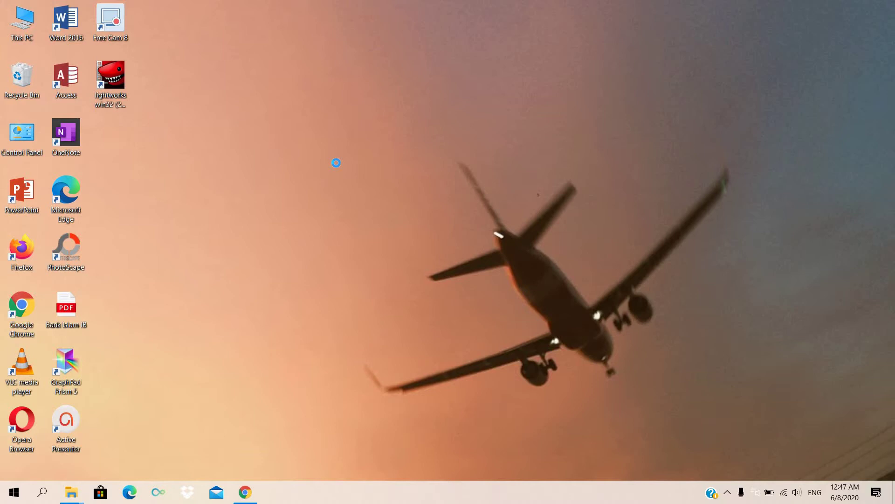
Refresh the desktop twice from its right-click menu
right_click(336, 163)
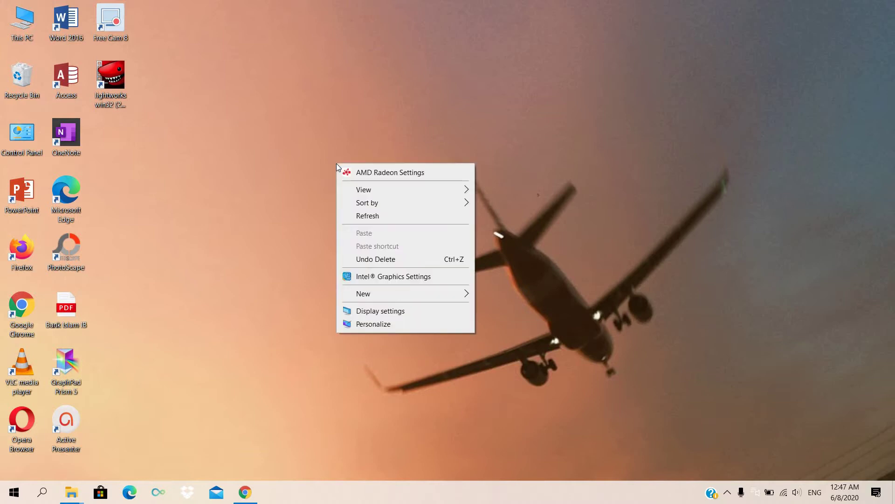
left_click(368, 215)
right_click(362, 216)
left_click(388, 271)
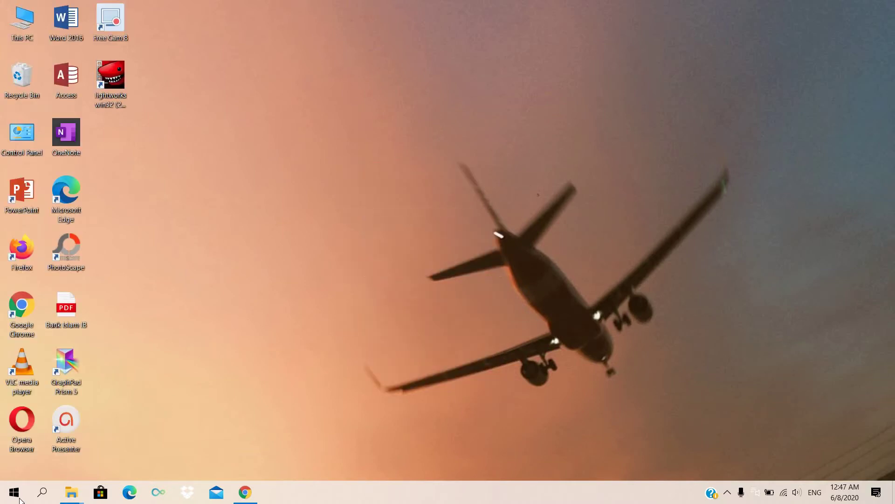
Open the Start menu and scroll through the pinned tile groups, including Explore and games
left_click(19, 499)
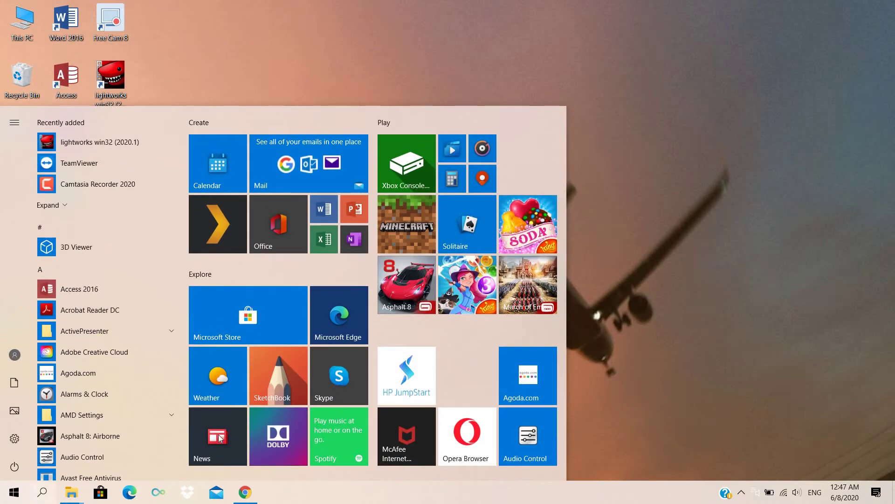
scroll(348, 390, "down", 1)
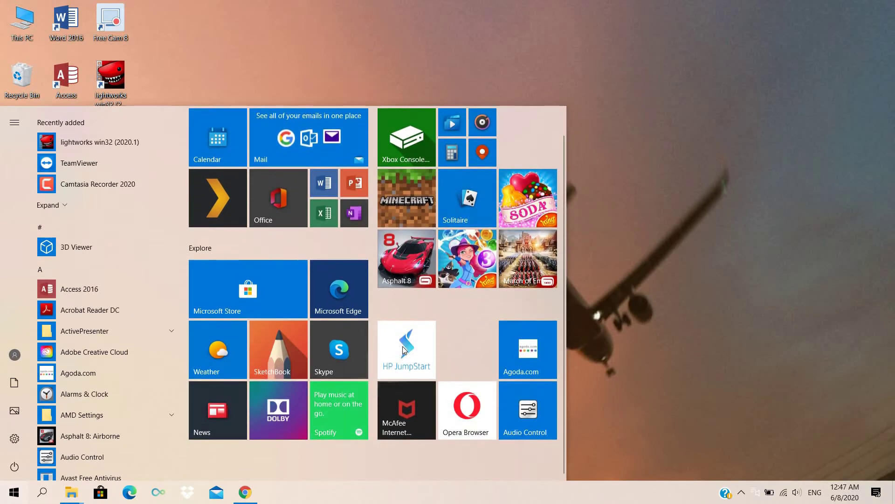
scroll(404, 350, "up", 1)
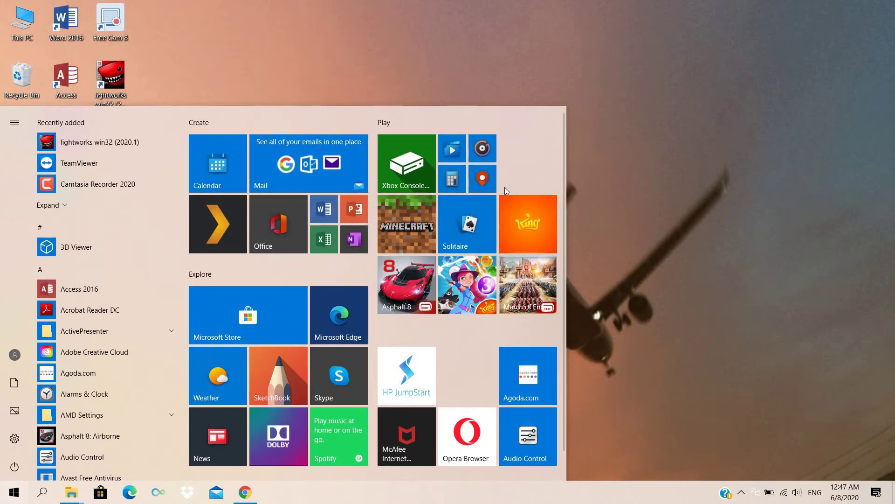
scroll(276, 374, "down", 1)
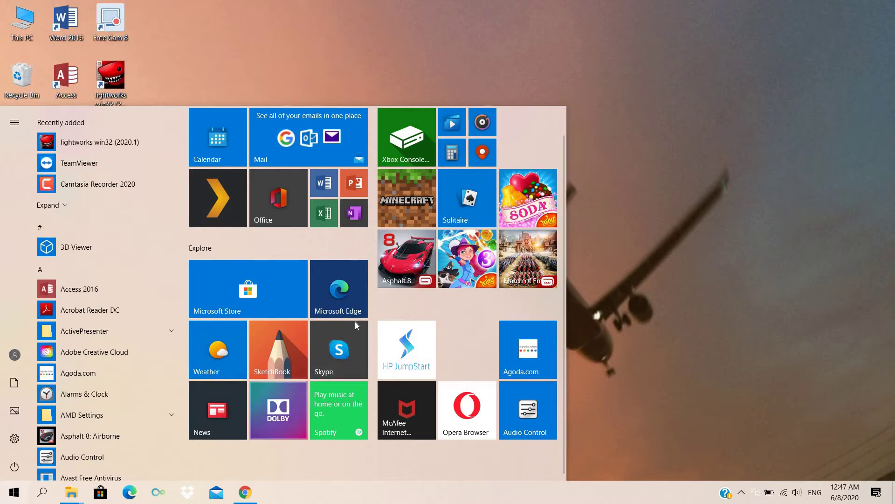
mouse_move(432, 302)
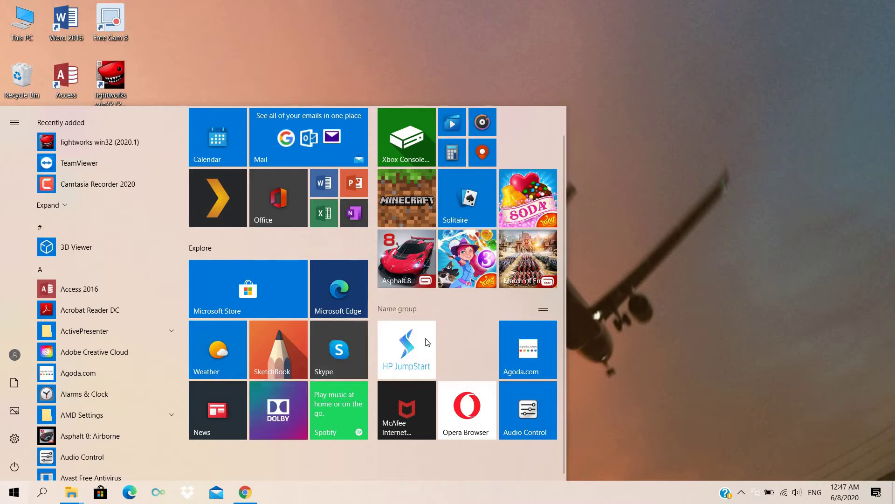
right_click(534, 213)
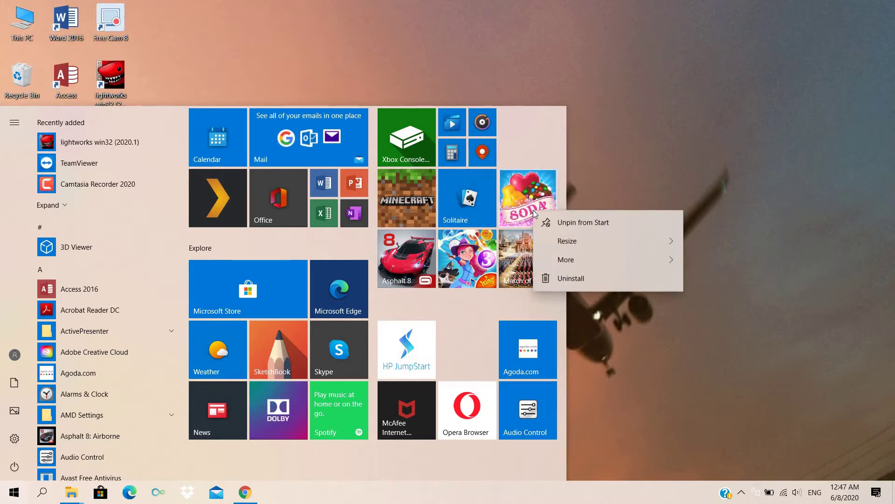
left_click(493, 302)
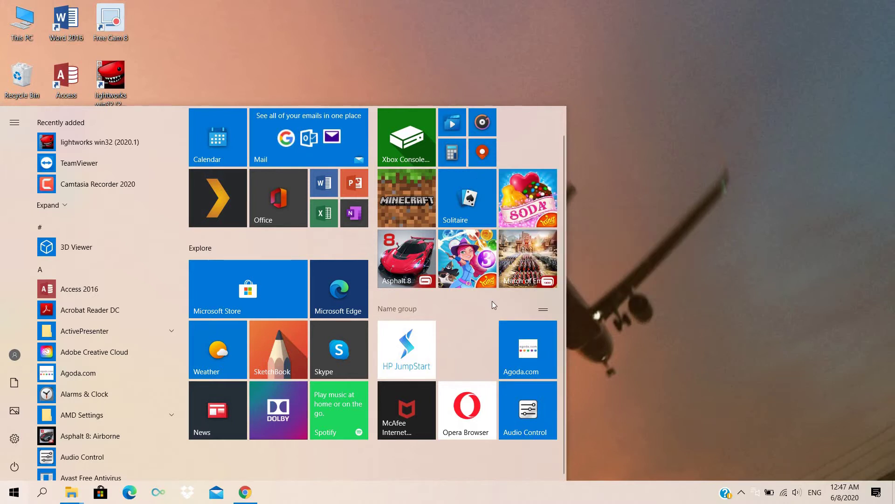
right_click(520, 208)
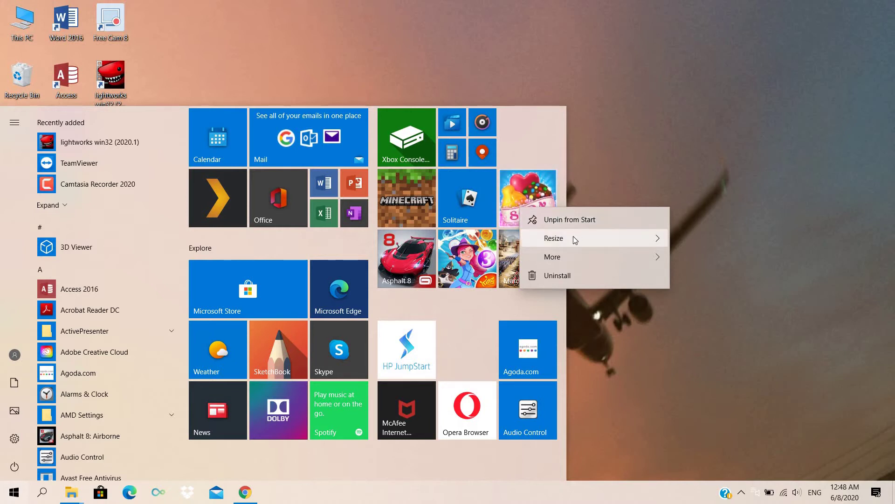
mouse_move(572, 237)
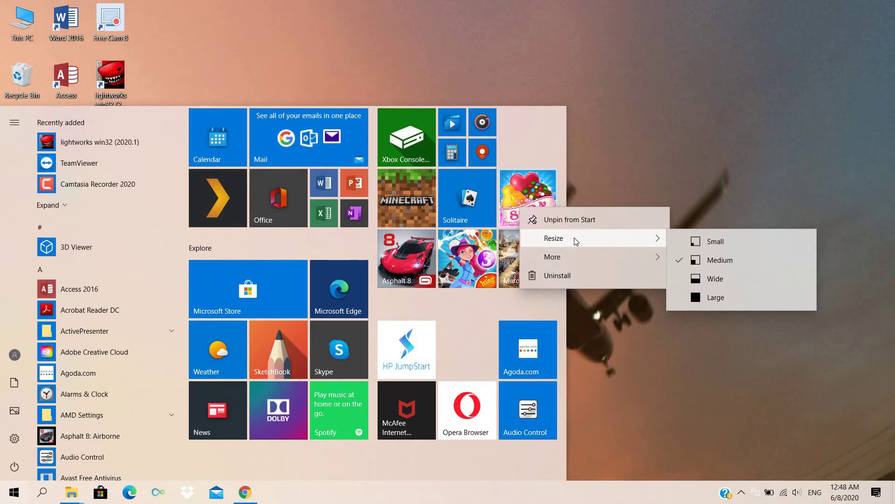
mouse_move(584, 253)
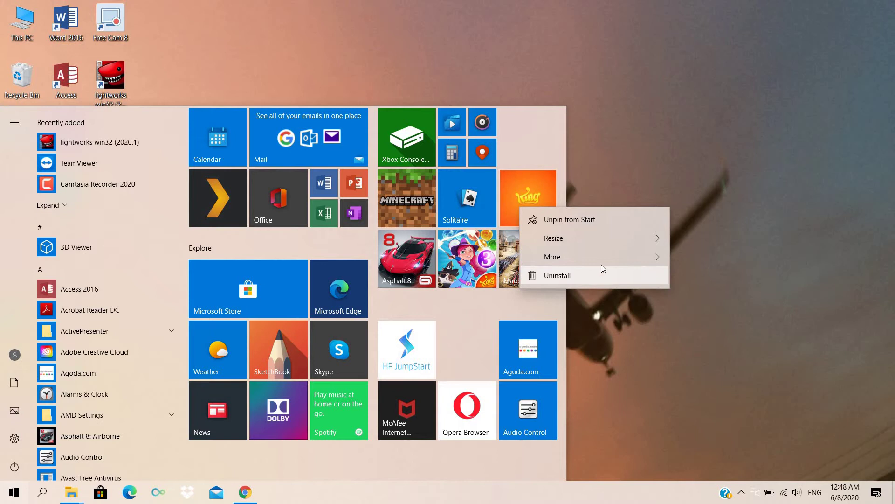
mouse_move(629, 239)
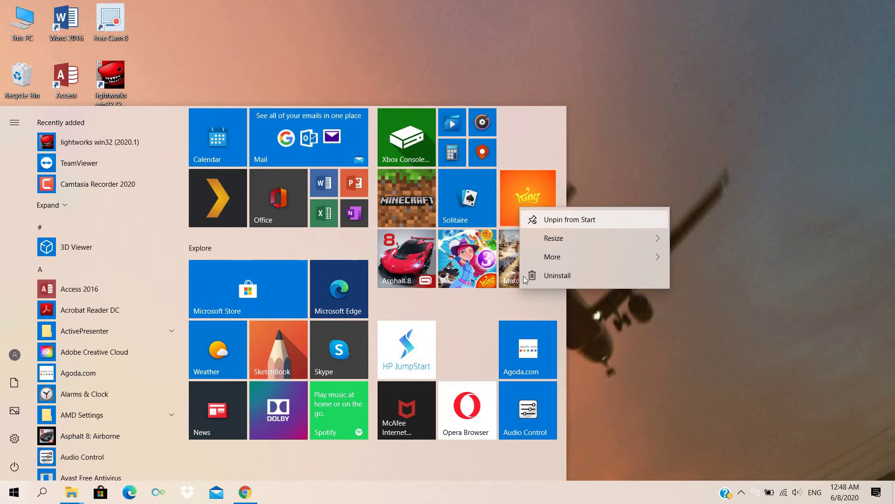
Unpin the Candy Crush / King live tile from the Play group
left_click(477, 306)
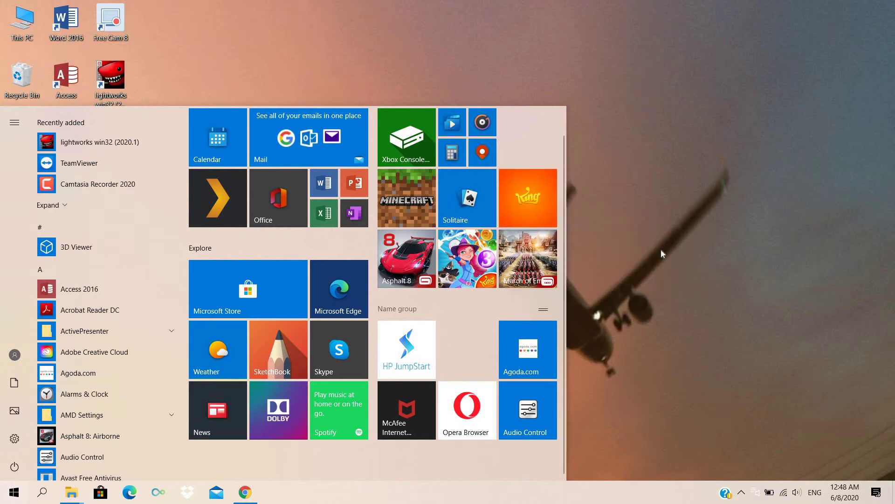
right_click(540, 202)
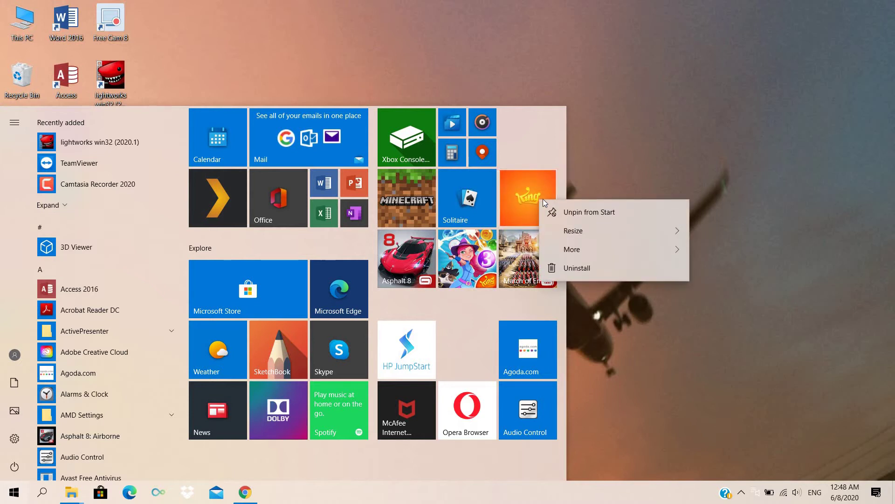
left_click(557, 213)
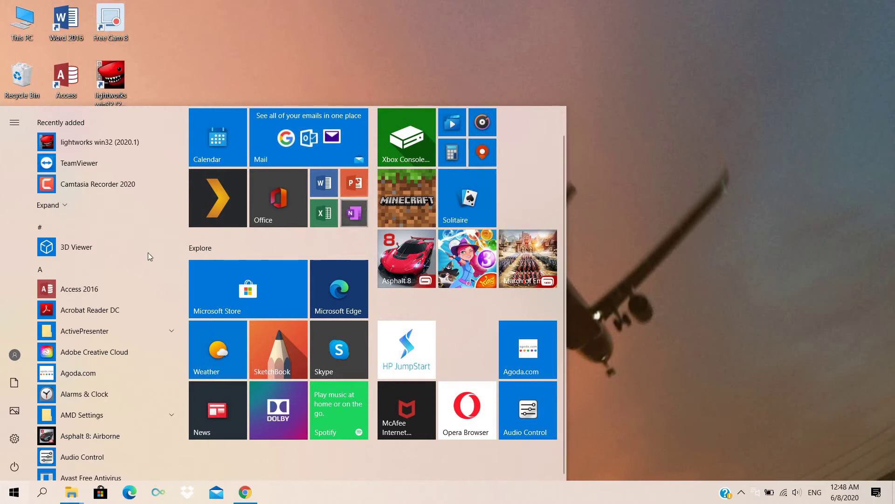
Scroll the Start menu's installed app list from A down to S
scroll(84, 224, "down", 1)
scroll(83, 261, "down", 15)
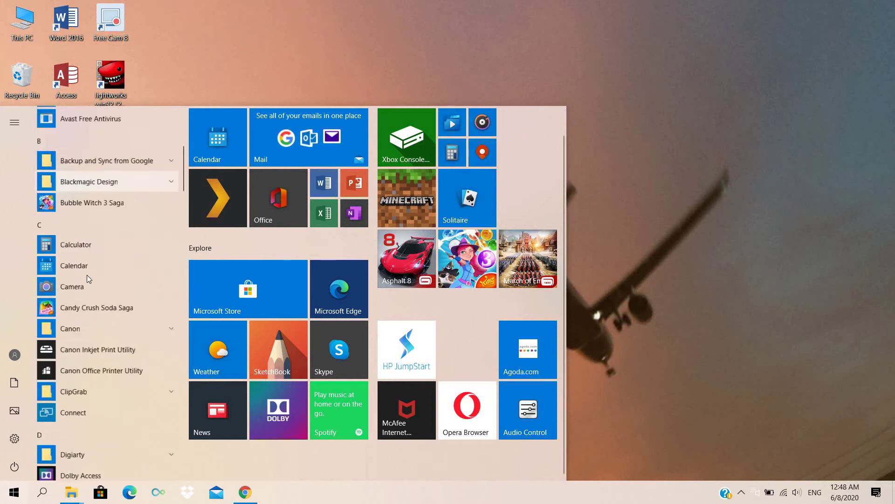
scroll(101, 275, "down", 10)
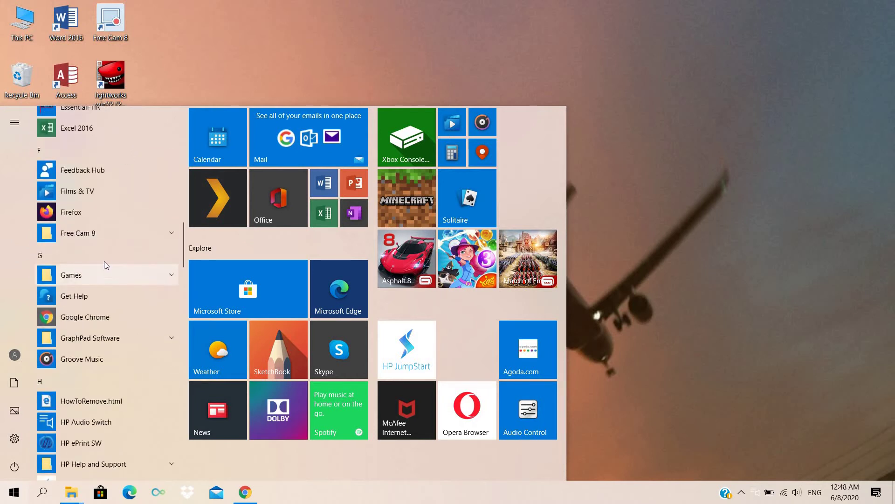
scroll(110, 264, "down", 4)
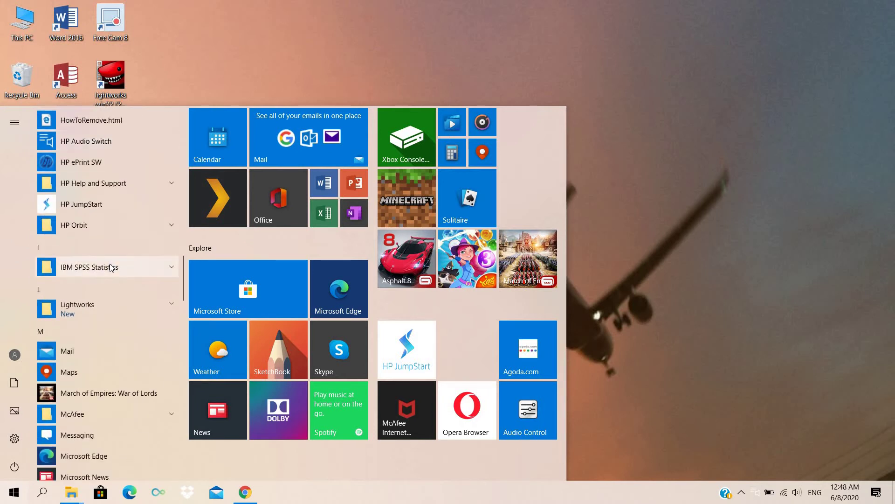
scroll(111, 267, "up", 4)
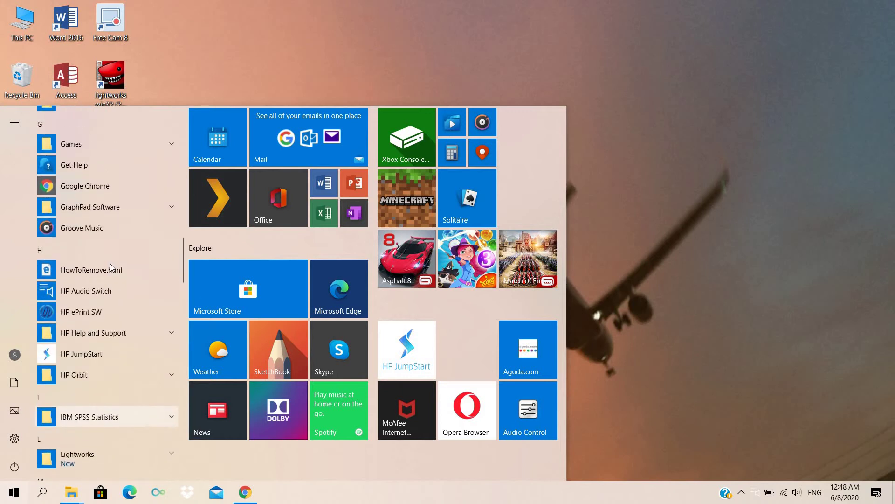
scroll(112, 267, "down", 9)
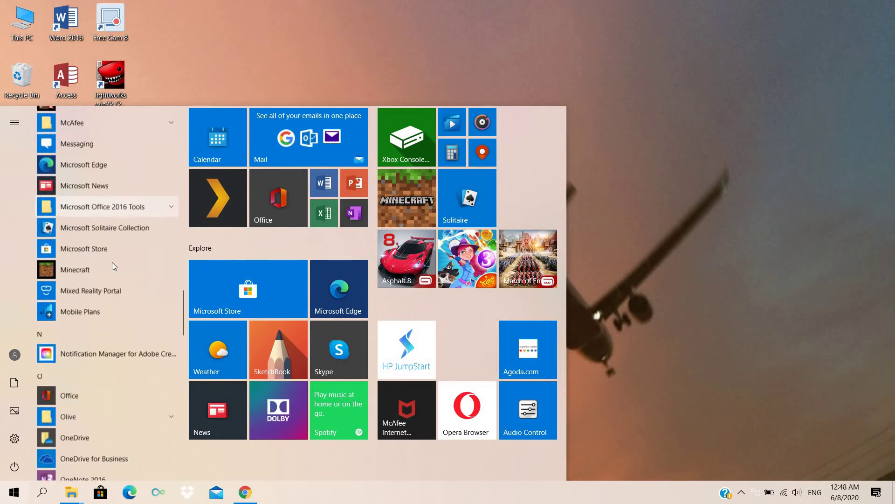
scroll(112, 262, "up", 8)
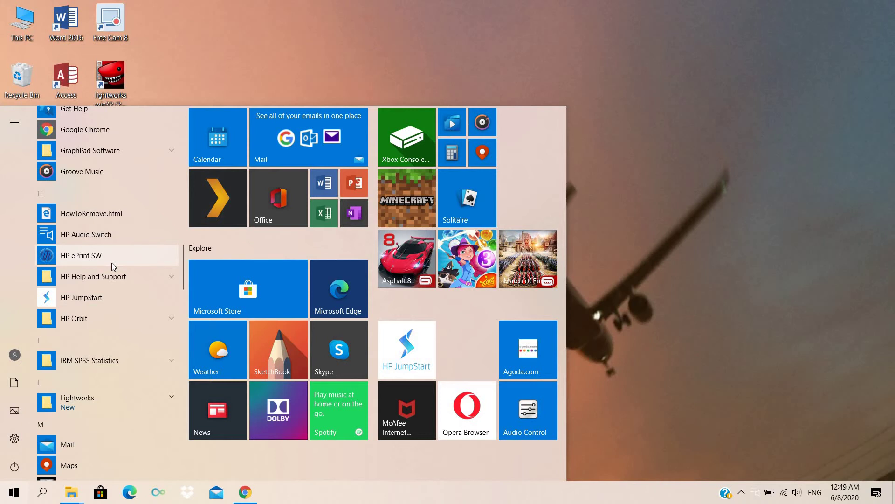
scroll(112, 262, "down", 5)
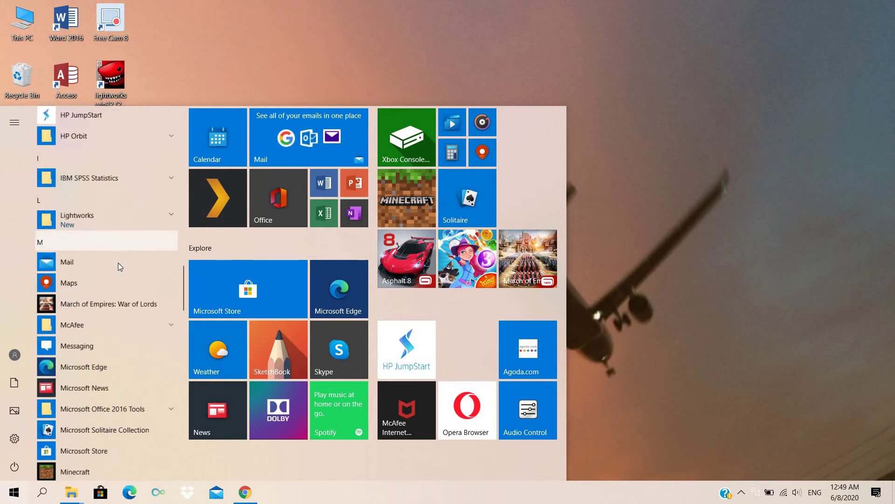
scroll(119, 262, "down", 10)
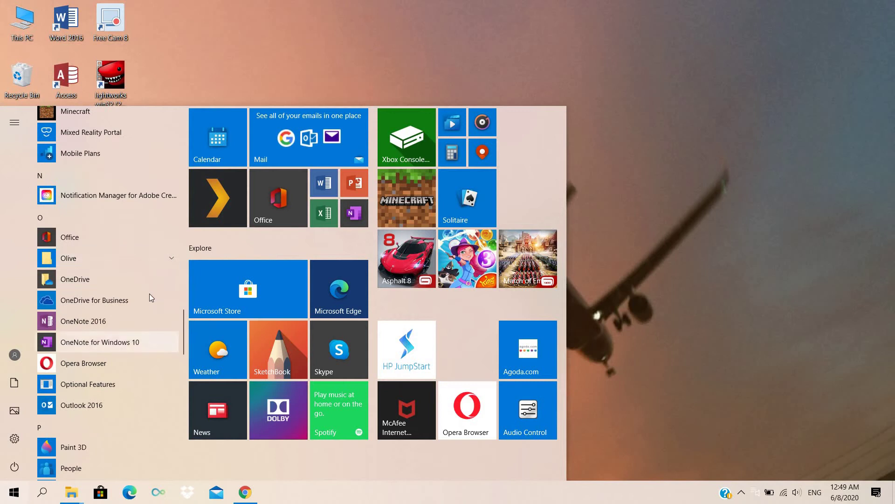
scroll(155, 284, "down", 10)
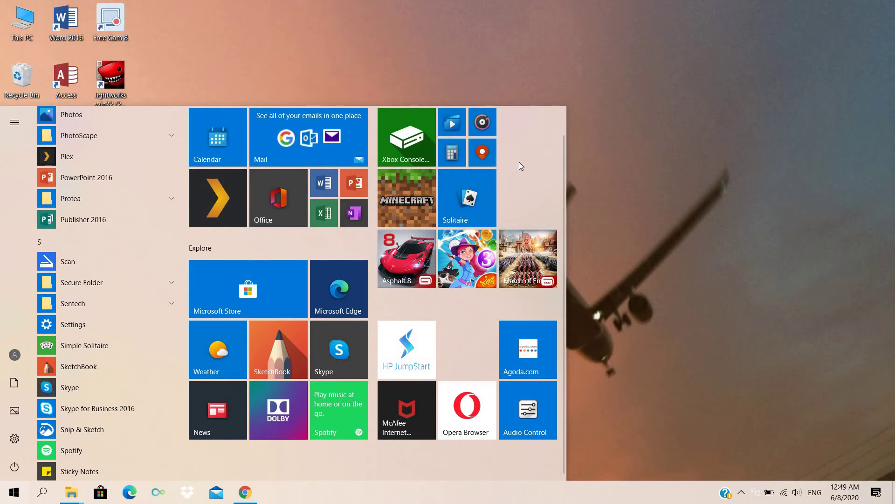
left_click(644, 140)
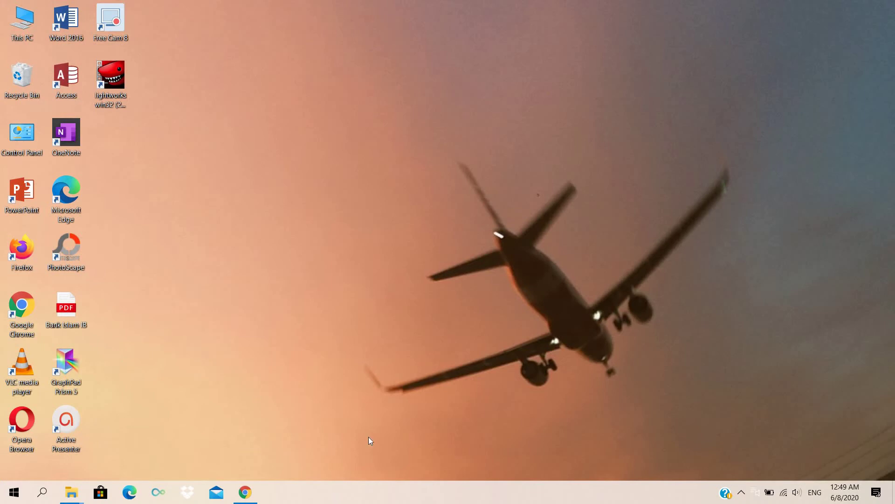
Open Taskbar settings from the taskbar's right-click menu
right_click(359, 487)
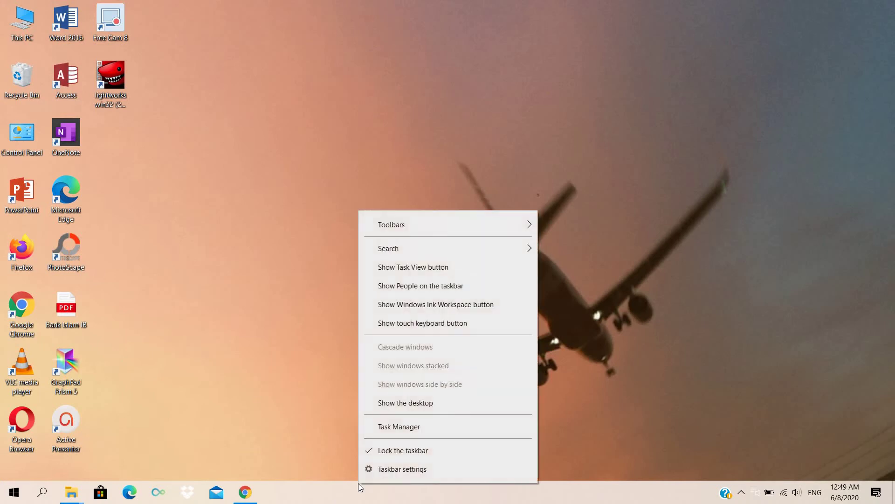
left_click(385, 470)
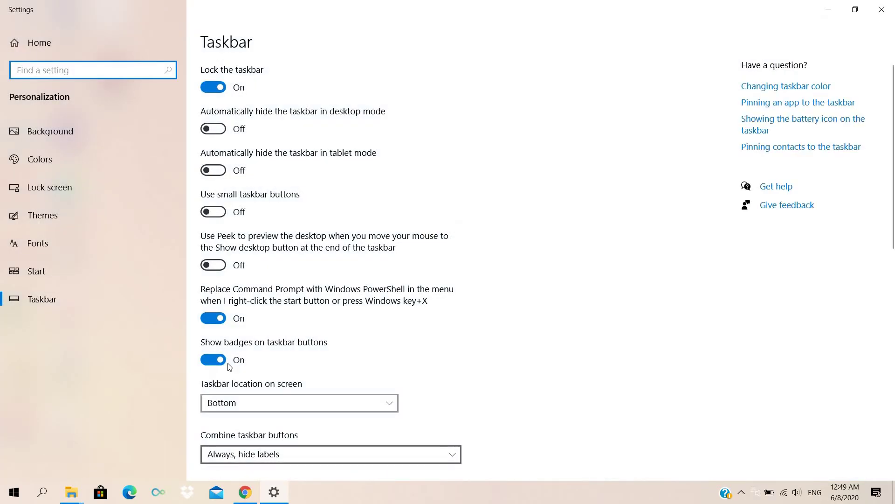
Show the Background page with the airplane picture set to Fill
left_click(111, 138)
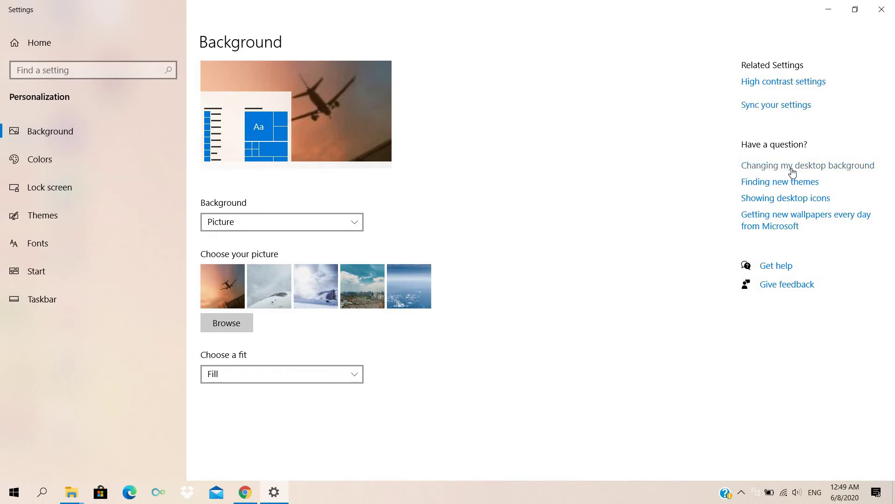
Go to the Colors page and pick orange as the accent colour
left_click(55, 166)
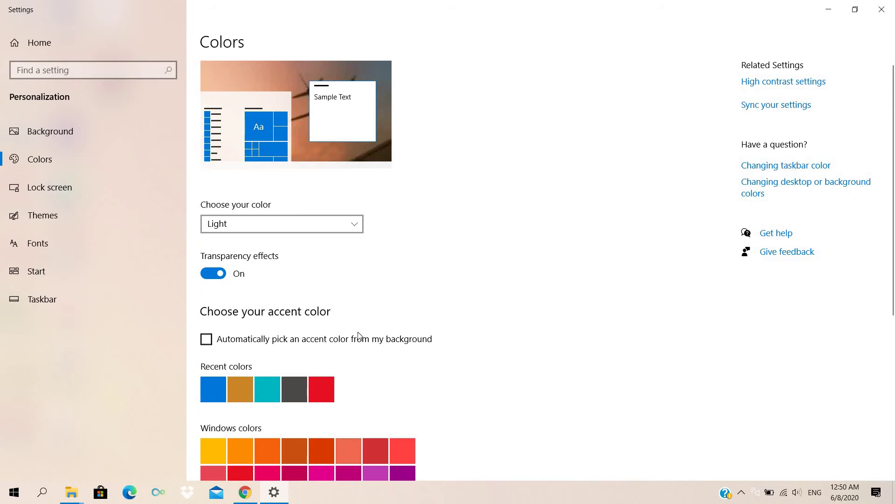
scroll(353, 336, "down", 3)
scroll(373, 336, "down", 3)
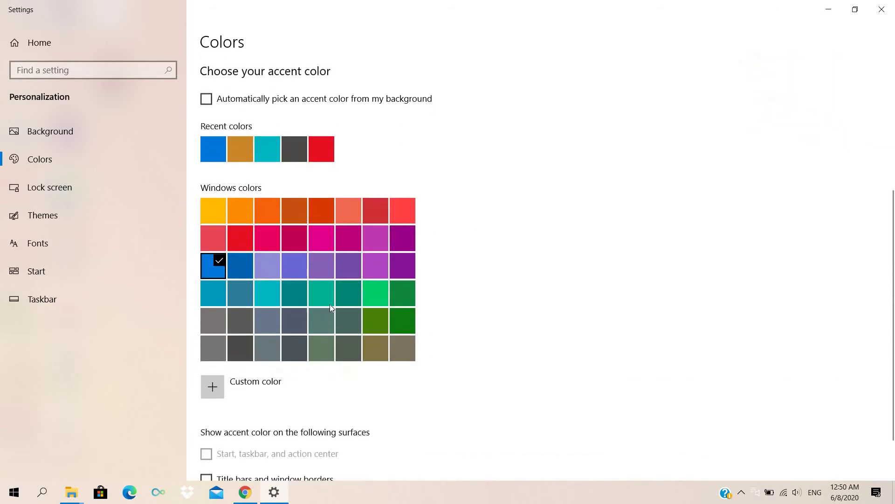
scroll(311, 287, "up", 5)
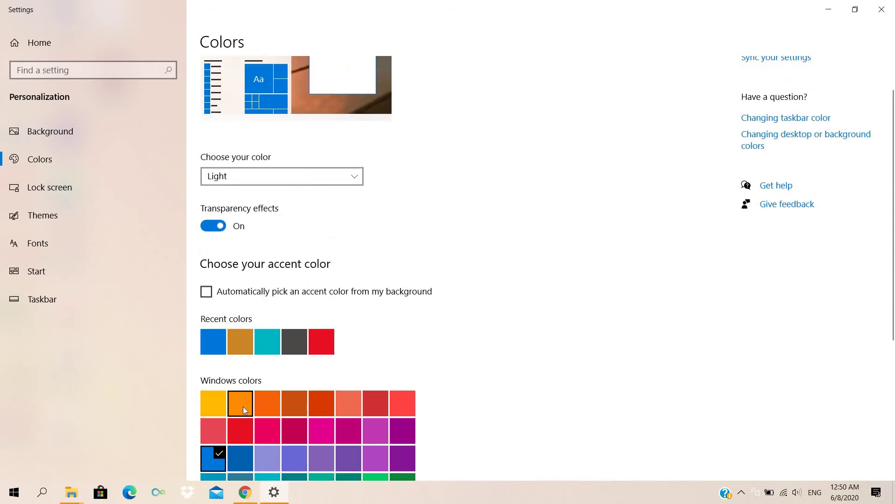
left_click(243, 398)
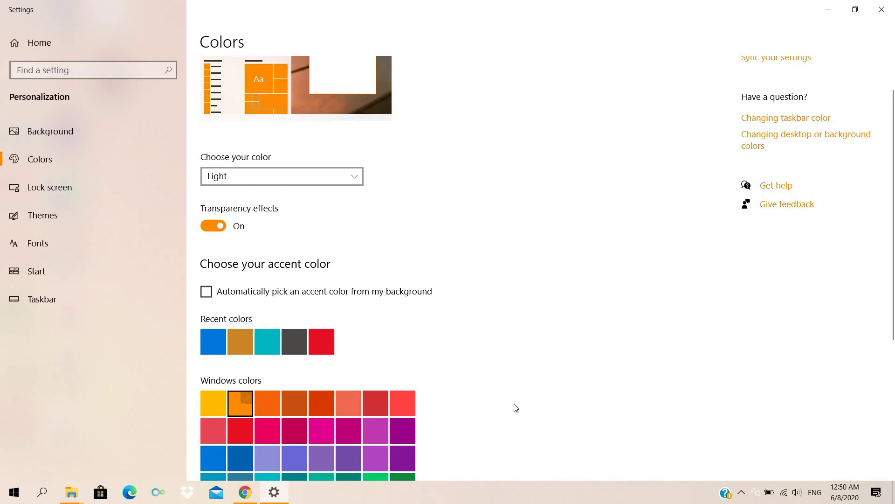
Switch the accent colour to green, then return it to Default blue
scroll(606, 201, "up", 1)
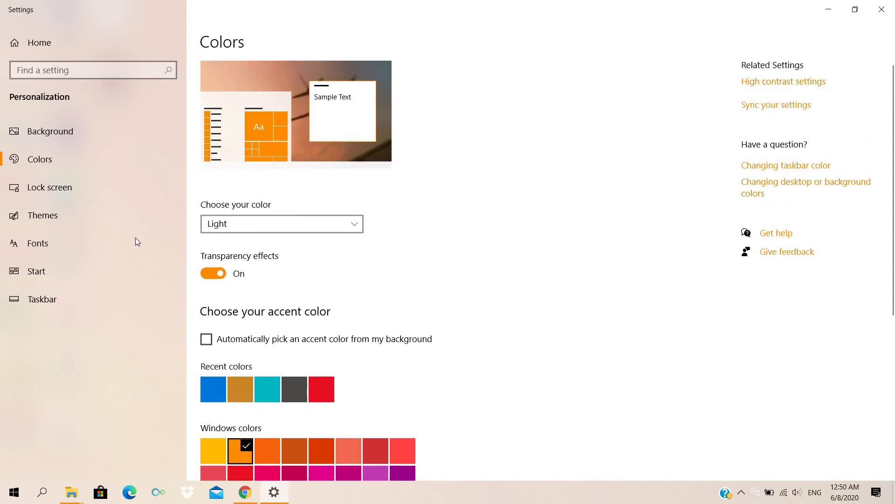
scroll(319, 307, "down", 1)
scroll(318, 306, "down", 3)
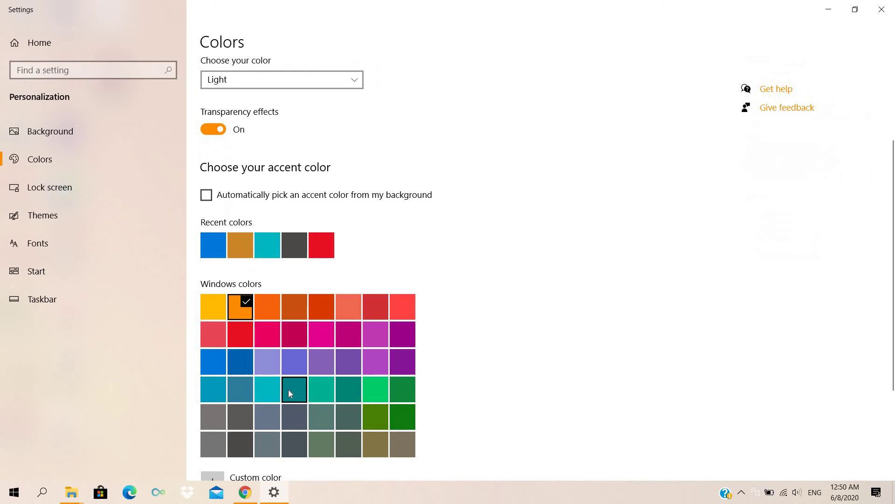
left_click(367, 418)
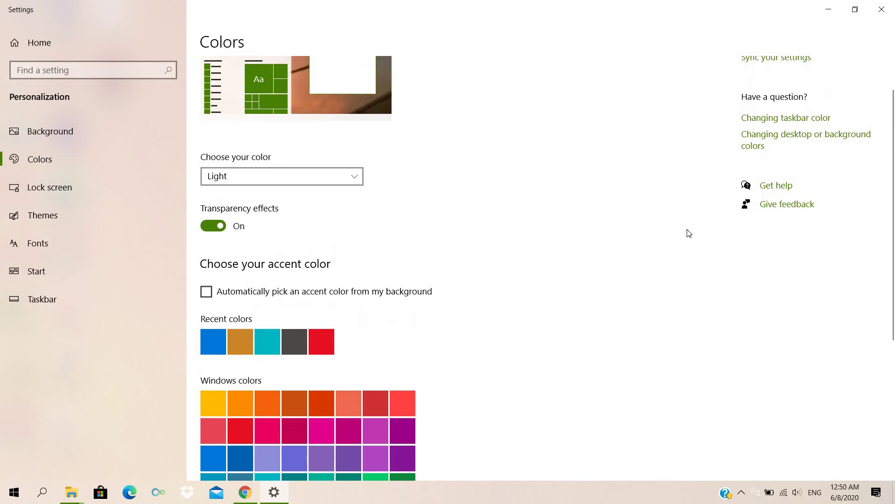
scroll(199, 301, "up", 1)
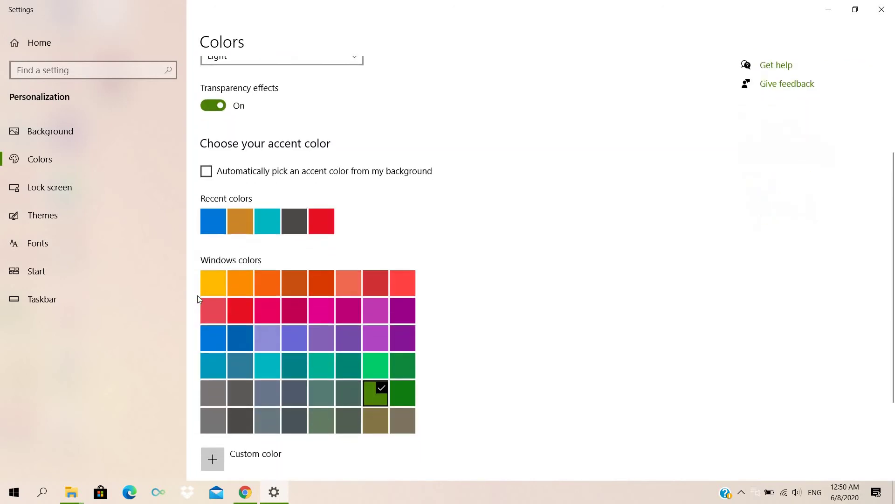
left_click(213, 222)
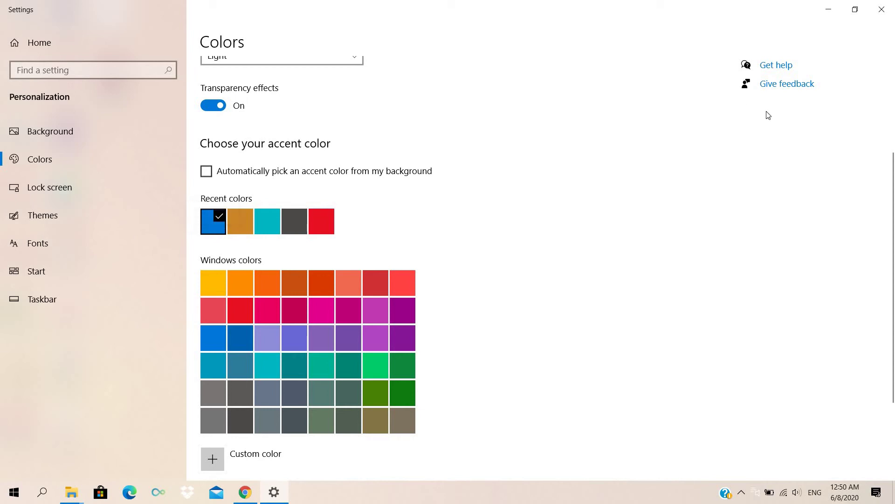
scroll(777, 159, "up", 4)
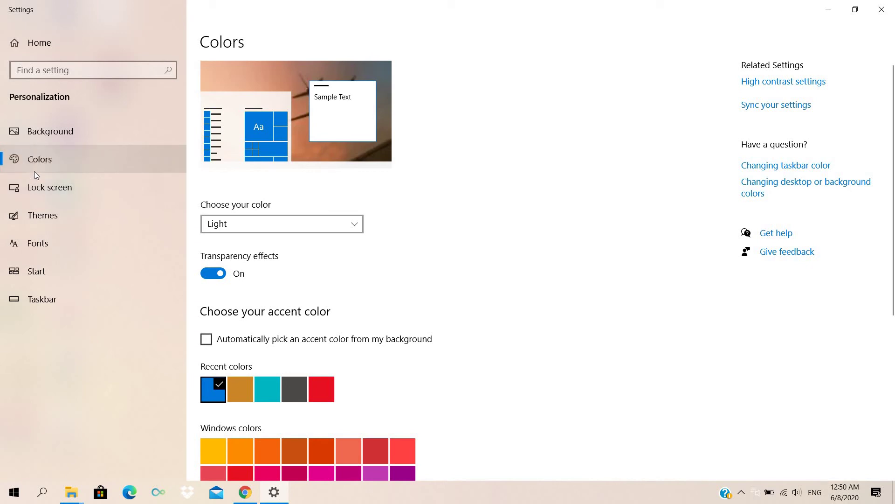
View the Lock screen options, then the Themes page with the Custom theme
left_click(49, 187)
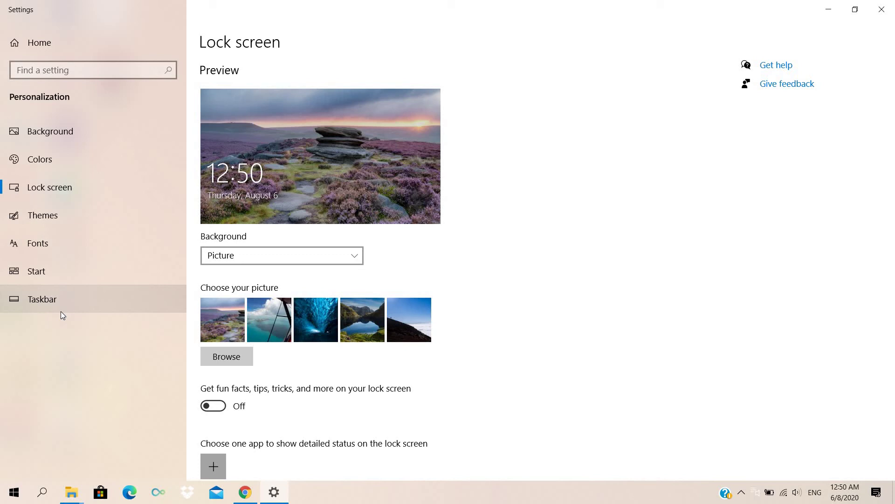
left_click(67, 222)
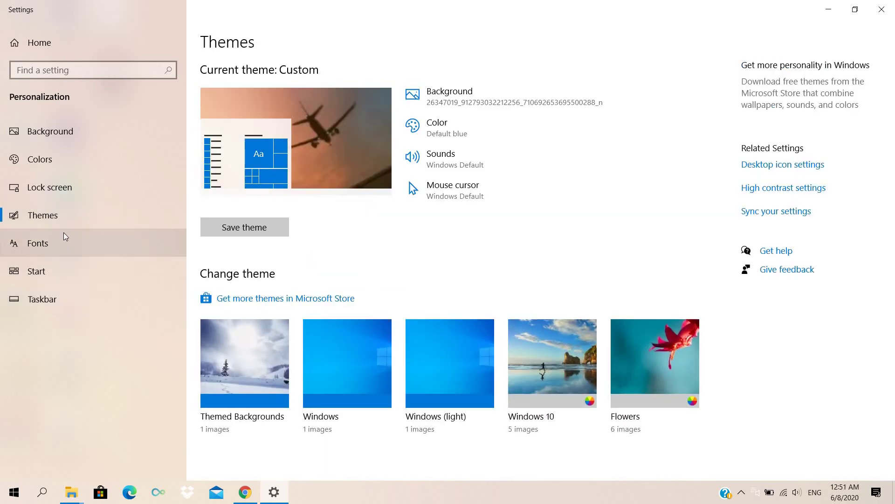
Show the Fonts page and scroll the installed fonts down to Zilla Slab
left_click(64, 233)
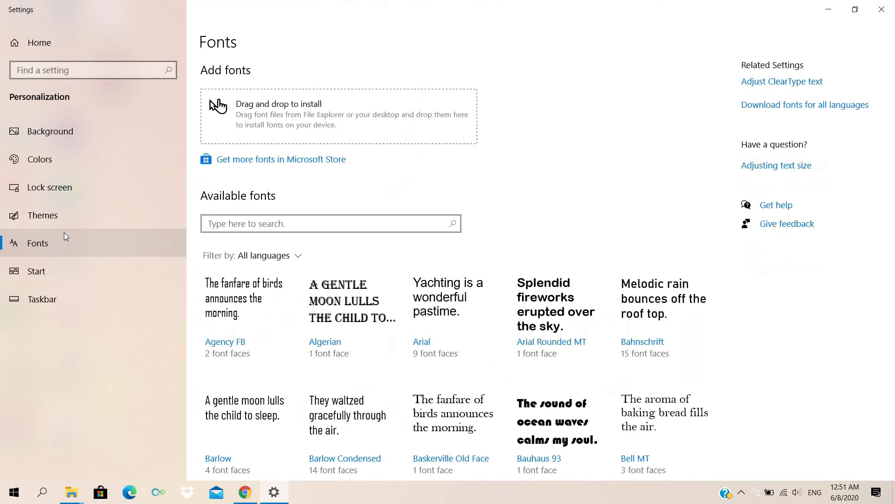
scroll(353, 276, "down", 15)
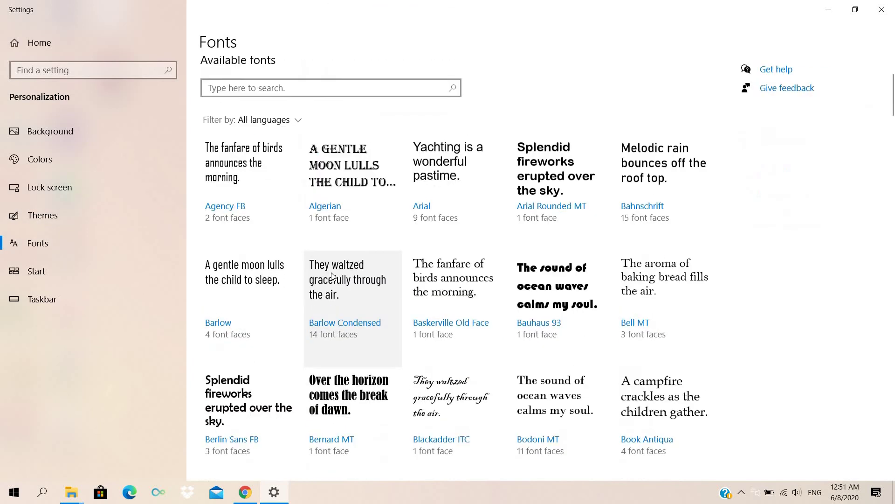
scroll(359, 287, "down", 20)
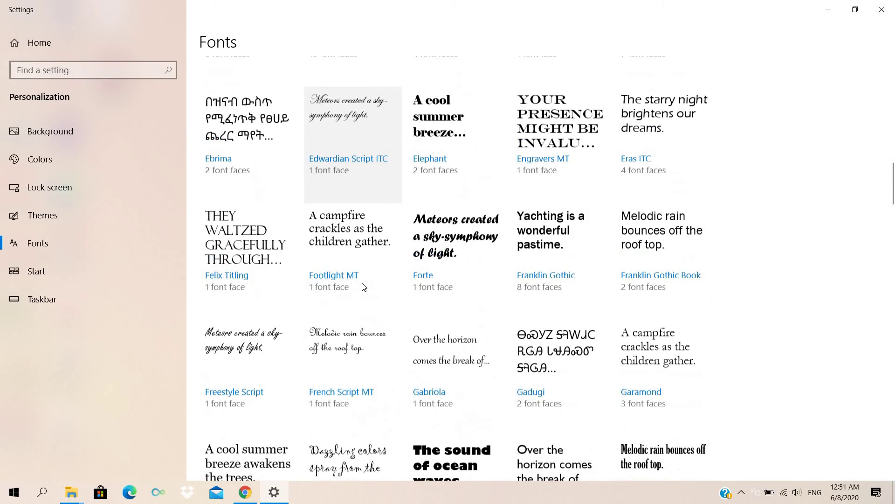
scroll(394, 283, "down", 15)
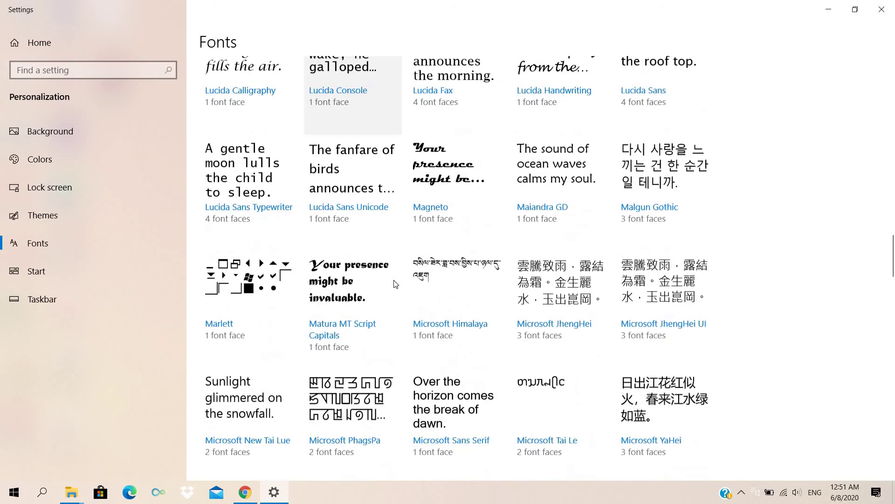
scroll(478, 254, "up", 6)
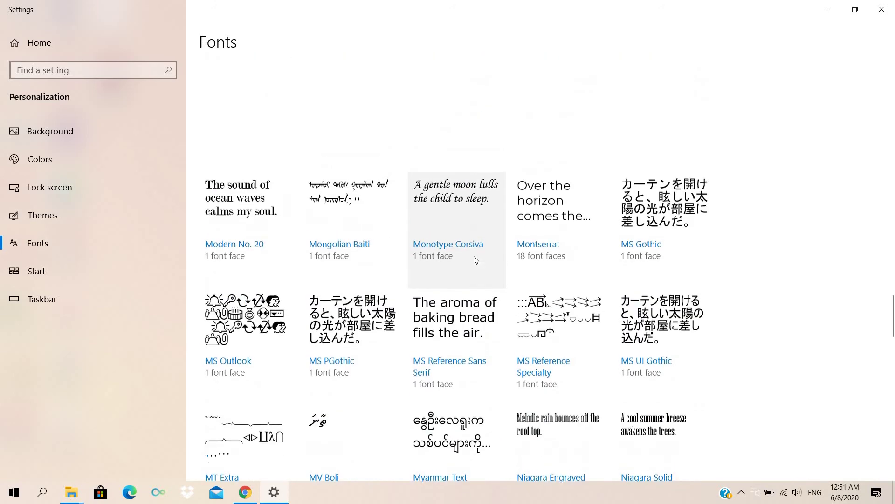
scroll(357, 343, "down", 15)
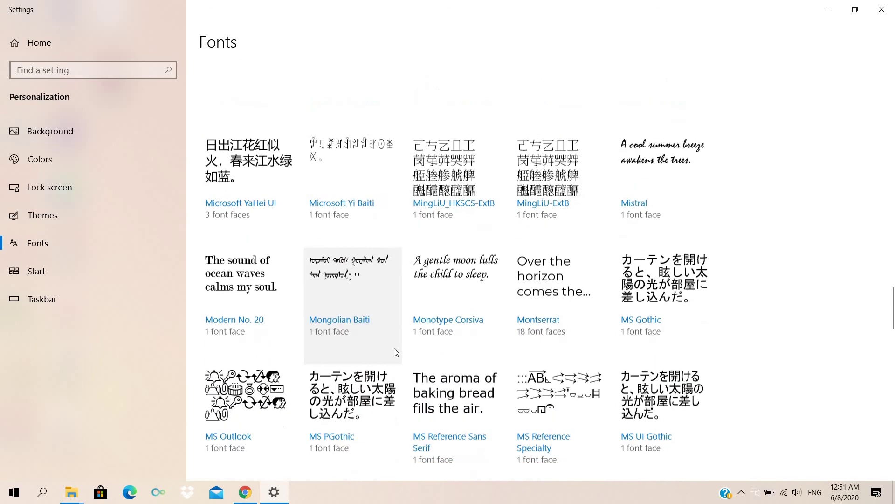
scroll(404, 349, "down", 15)
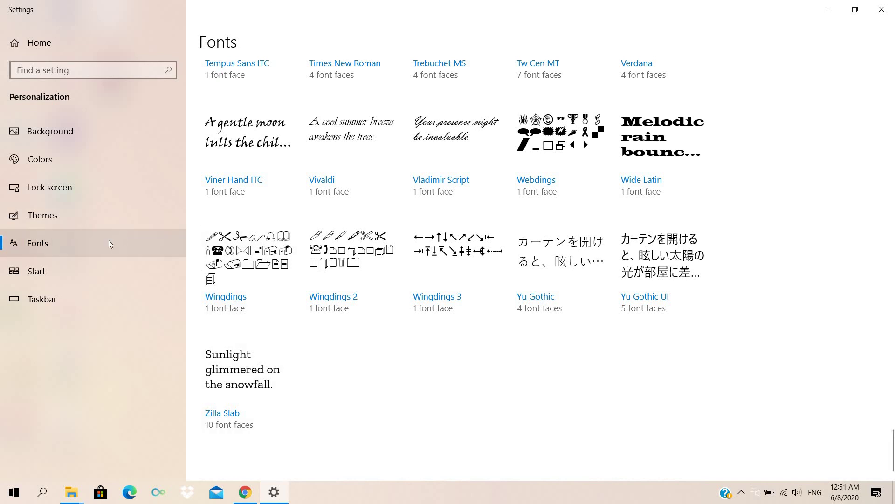
Pass through the Start page to the Taskbar page and scroll its options
left_click(88, 272)
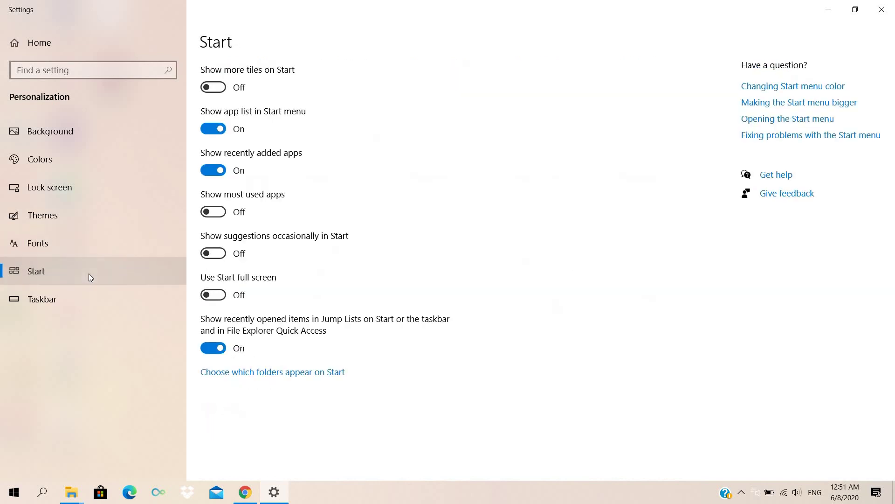
left_click(78, 303)
scroll(335, 300, "down", 10)
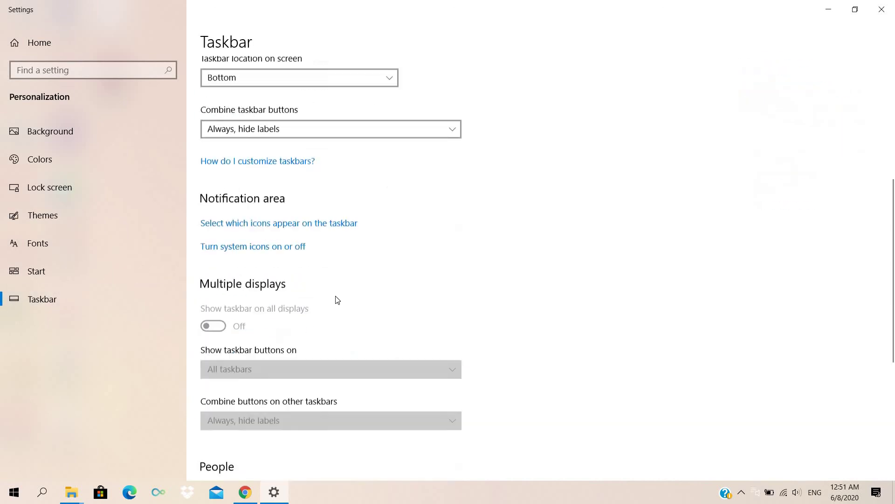
scroll(335, 299, "up", 10)
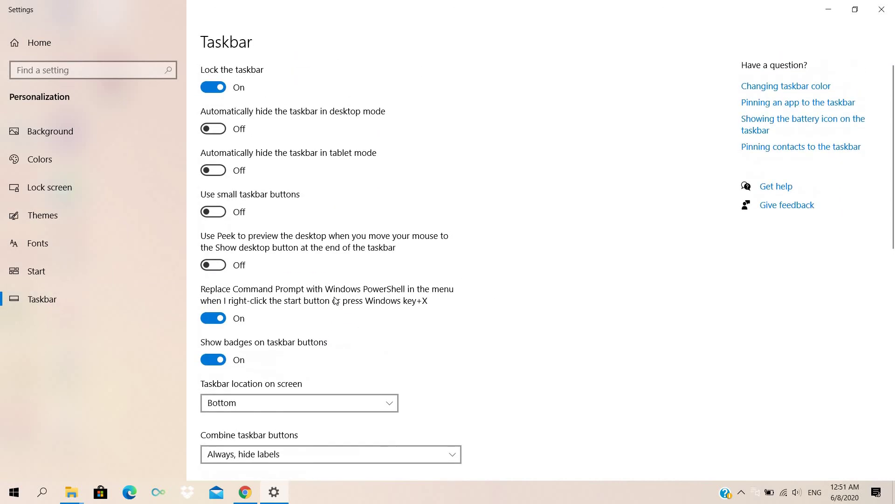
Close the Settings window and reopen the Start menu with its Create, Explore and Play tiles
left_click(882, 9)
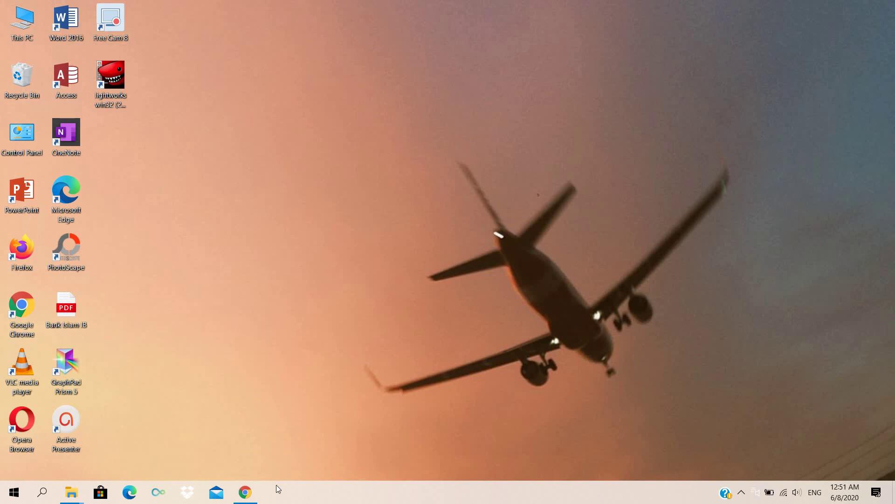
left_click(13, 492)
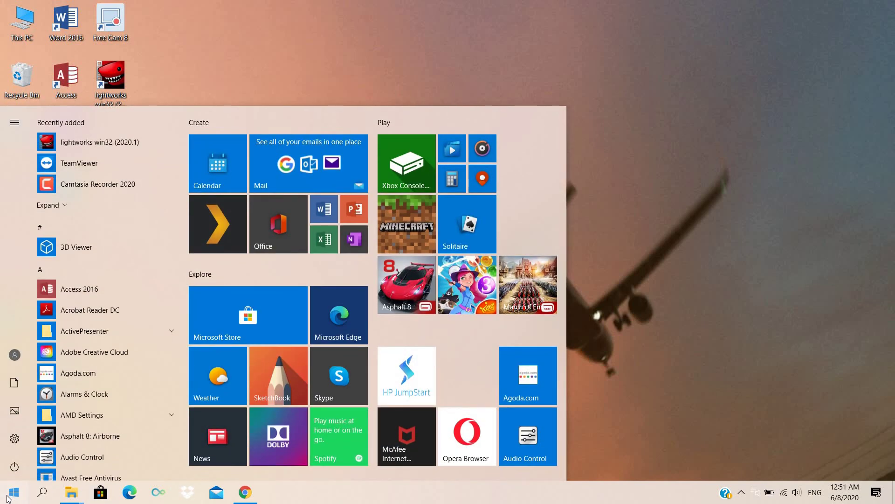